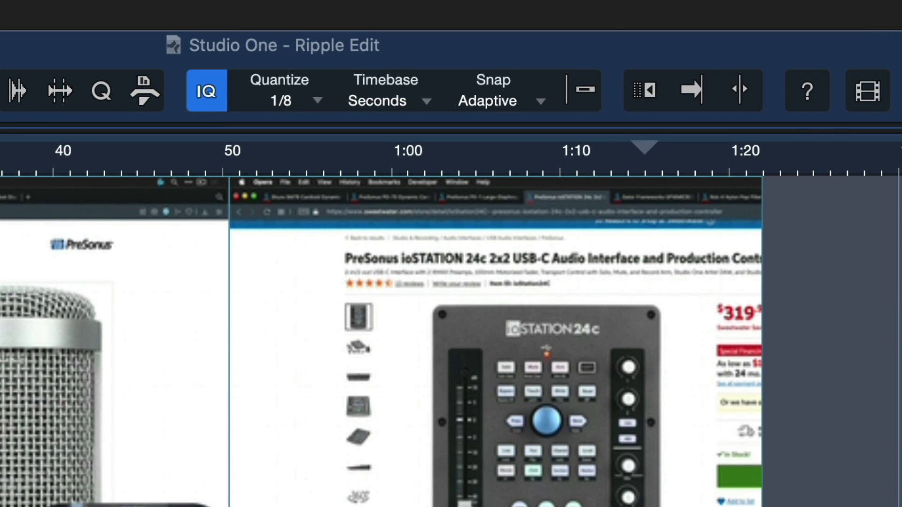
Toggle Ripple Edit and open the toolbar Customization settings, leaving the Complete preset active.
left_click(649, 91)
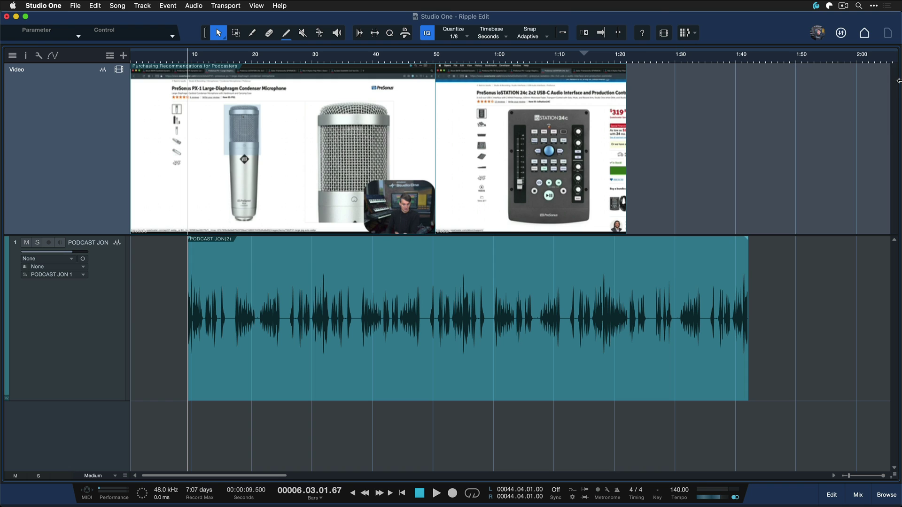
left_click_drag(897, 81, 898, 118)
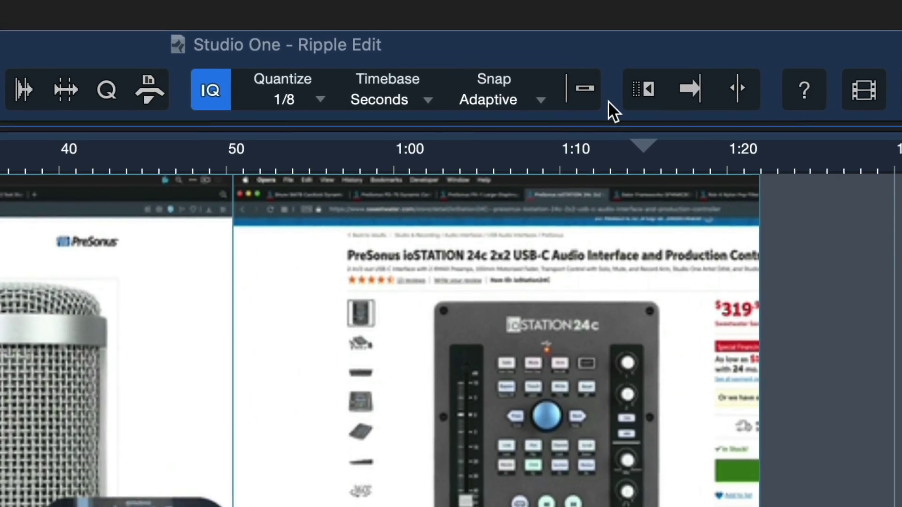
right_click(590, 58)
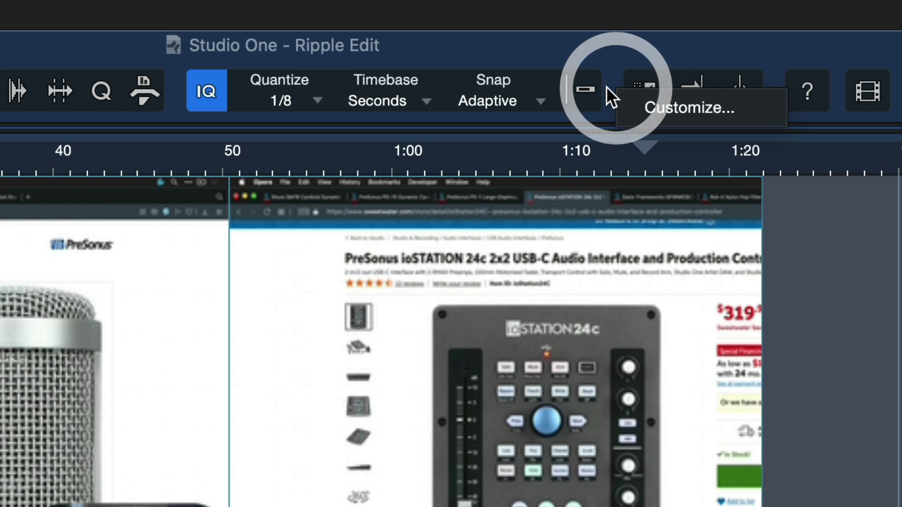
left_click(639, 110)
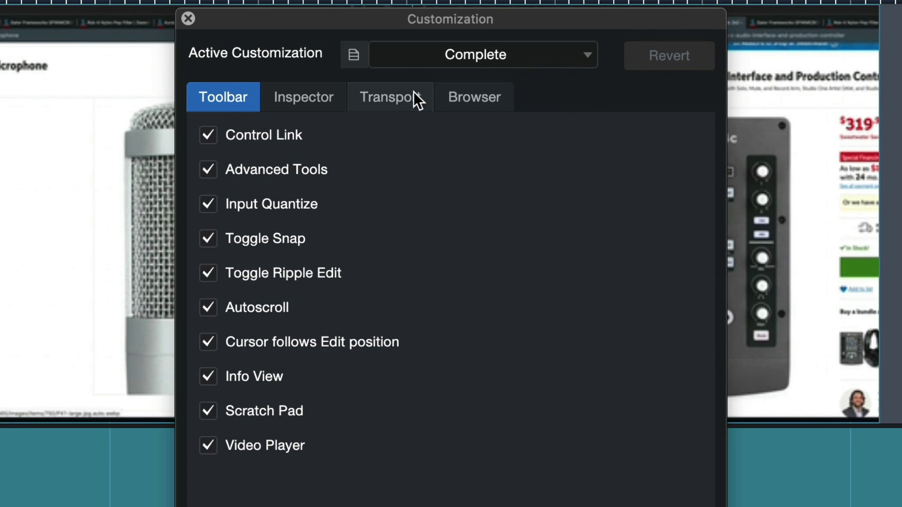
left_click(471, 60)
left_click(457, 86)
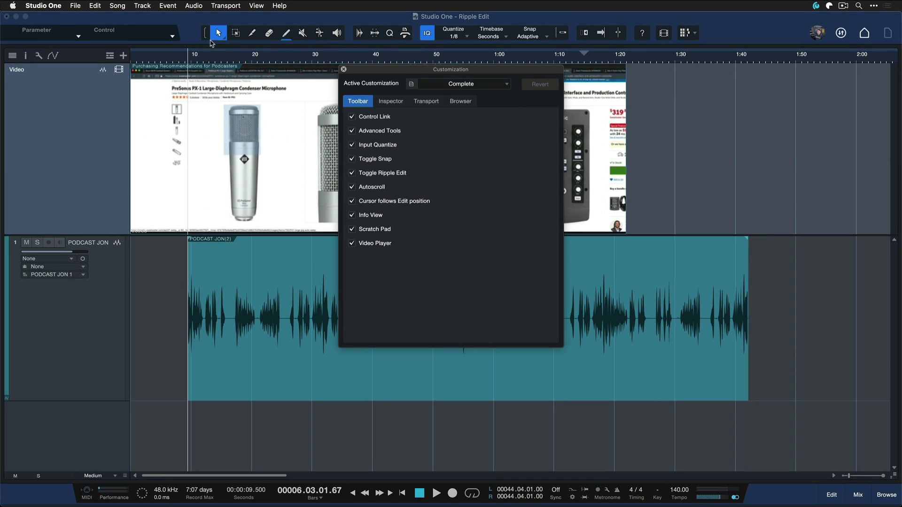
Switch the Active Customization preset to Basic, then back to Complete.
left_click(472, 87)
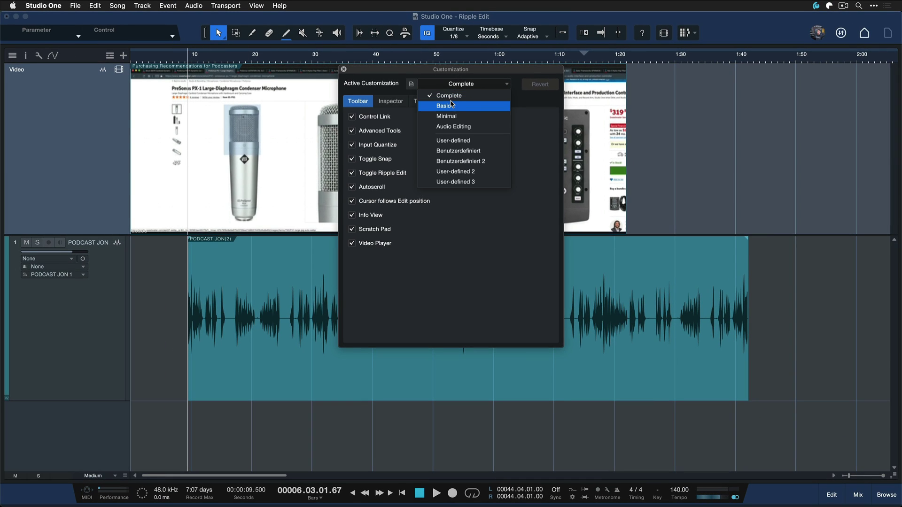
left_click(452, 107)
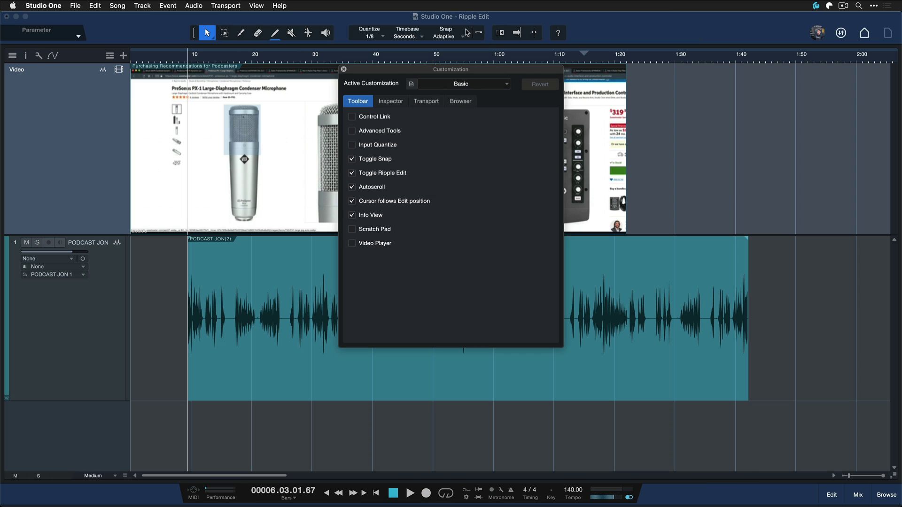
left_click(474, 87)
left_click(459, 92)
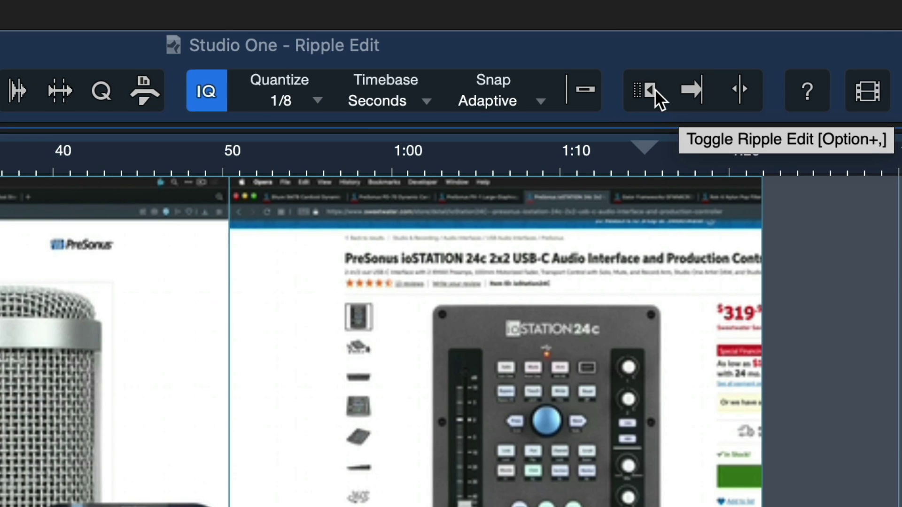
With Ripple Edit on, split the video event at about 23 s between PX-1 and Shure SM7B.
left_click(654, 90)
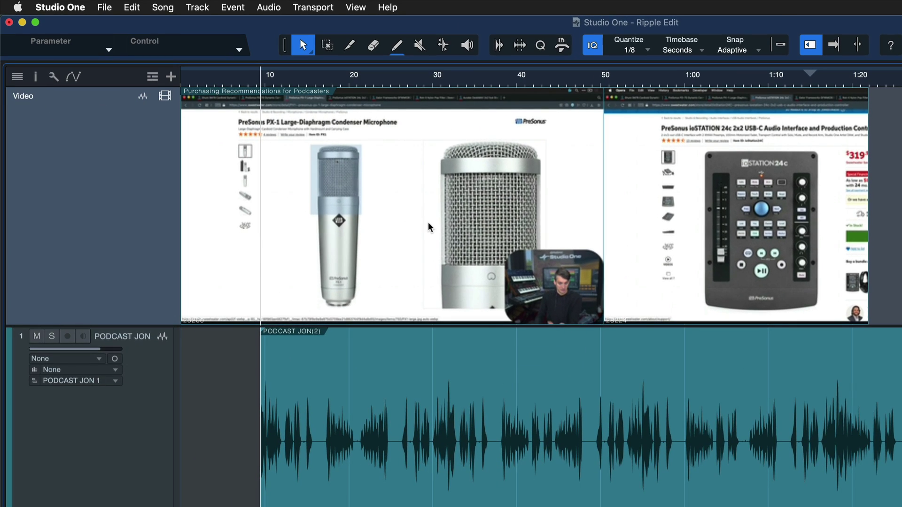
left_click(428, 226)
key("3")
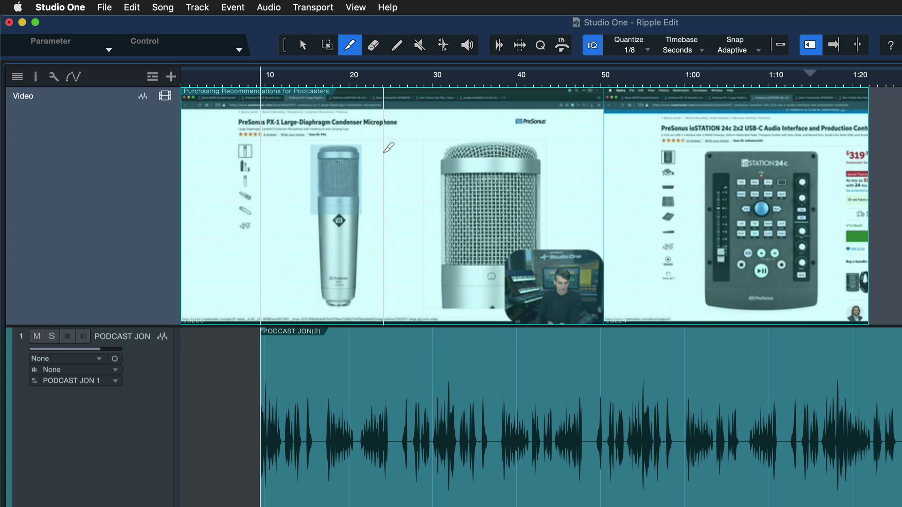
left_click(383, 155)
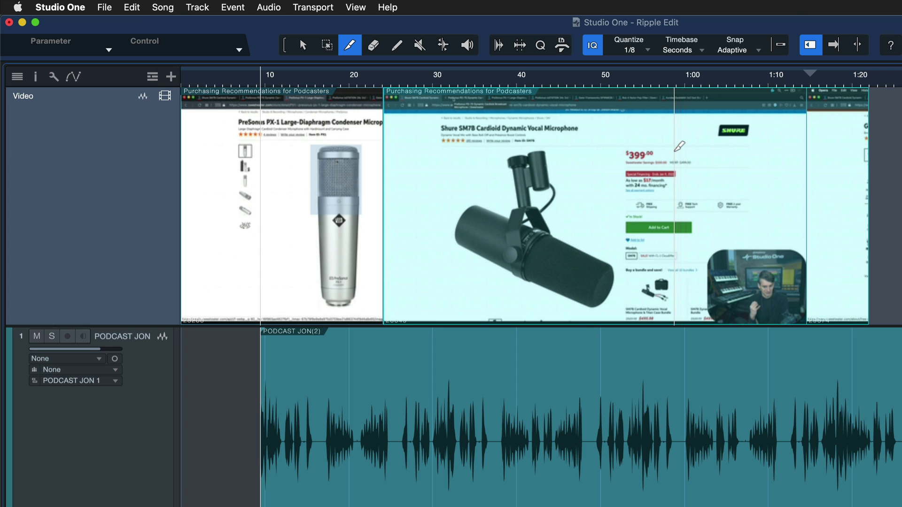
Split the video event near 58 s and select the middle Shure SM7B event.
left_click(675, 146)
key("1")
left_click(540, 202)
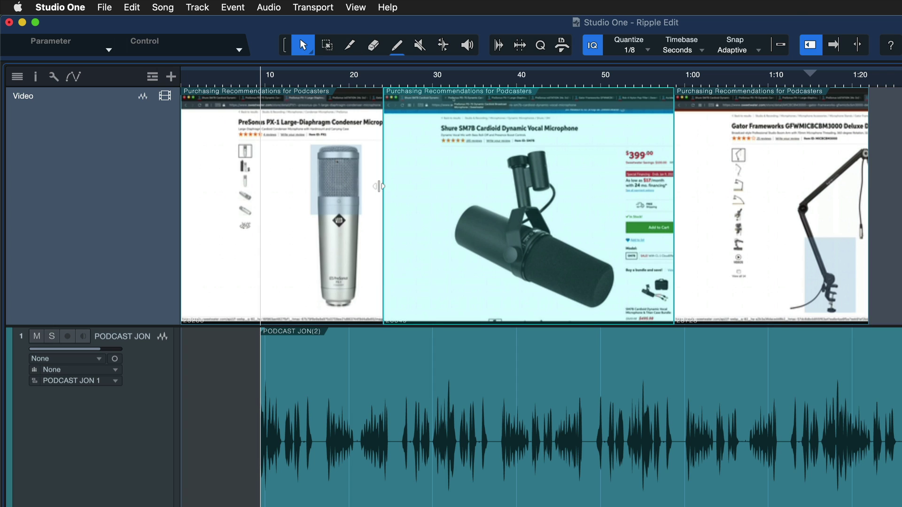
left_click(378, 186)
left_click(572, 194)
left_click(314, 197)
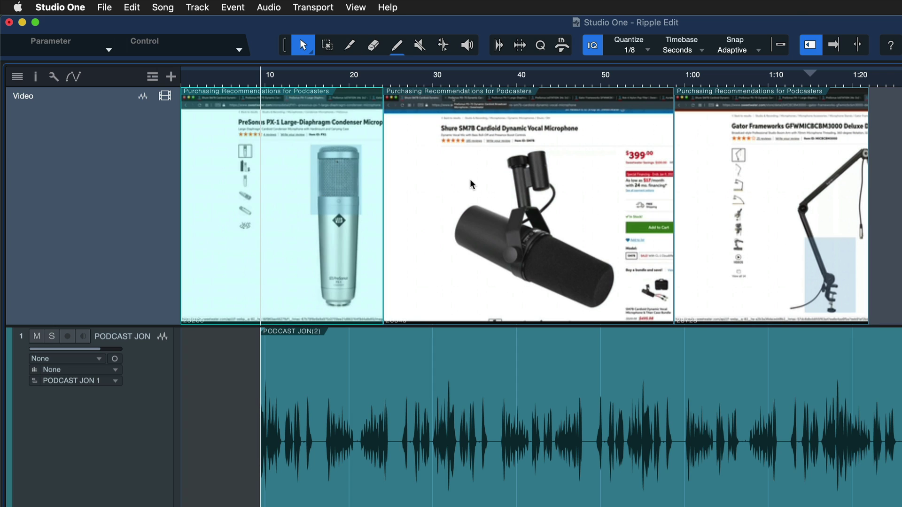
left_click(472, 184)
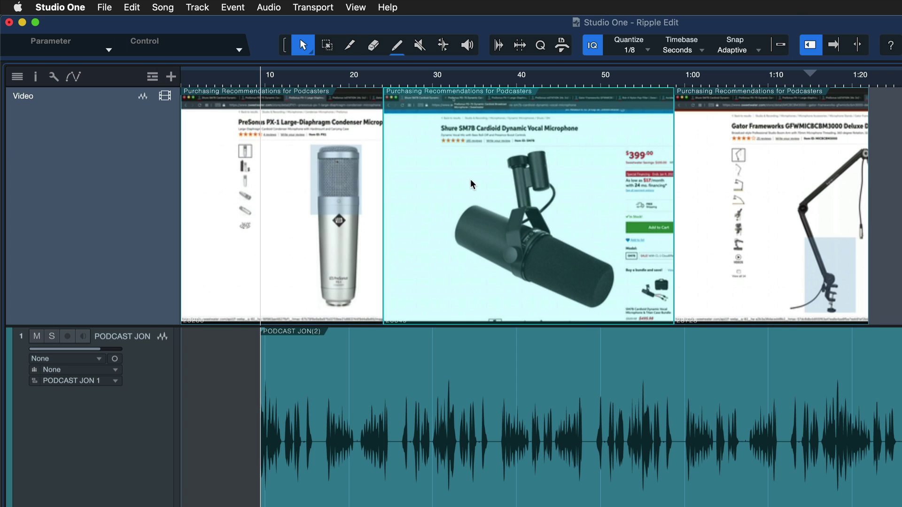
Turn Ripple Edit off and delete the Shure SM7B event, leaving a gap before Gator Frameworks.
left_click(815, 47)
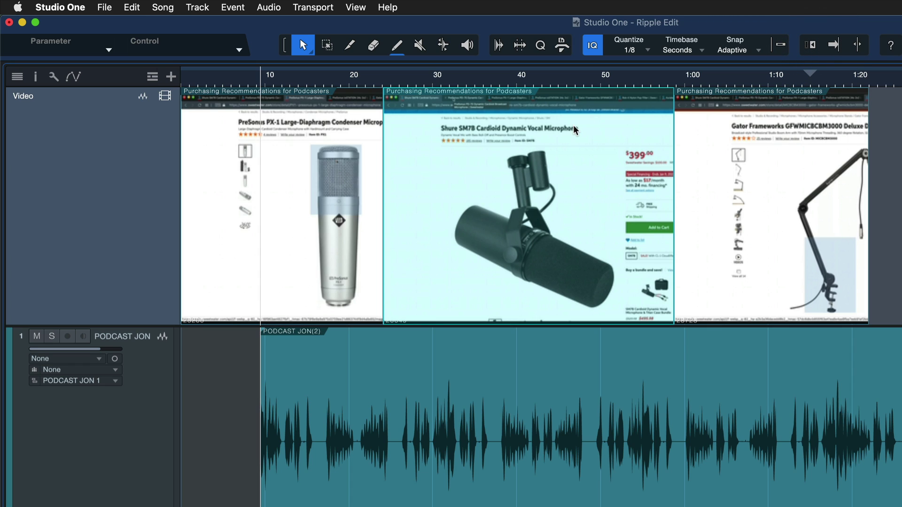
key("BackSpace")
left_click(427, 107)
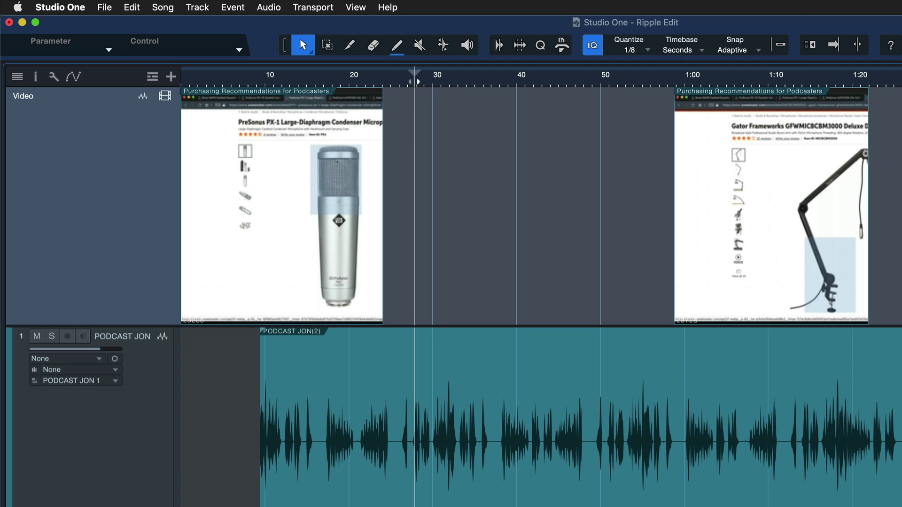
left_click(339, 197)
Open the Video Player window from the View menu.
left_click(351, 7)
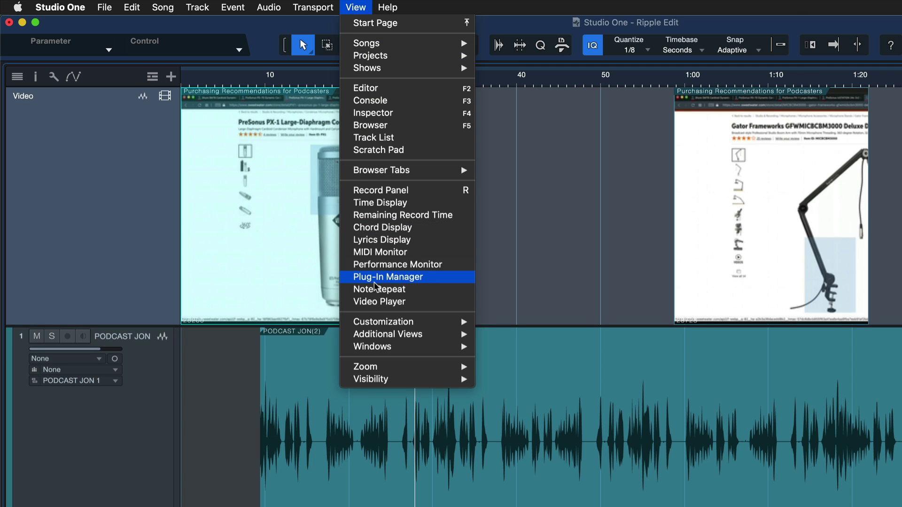
left_click(537, 250)
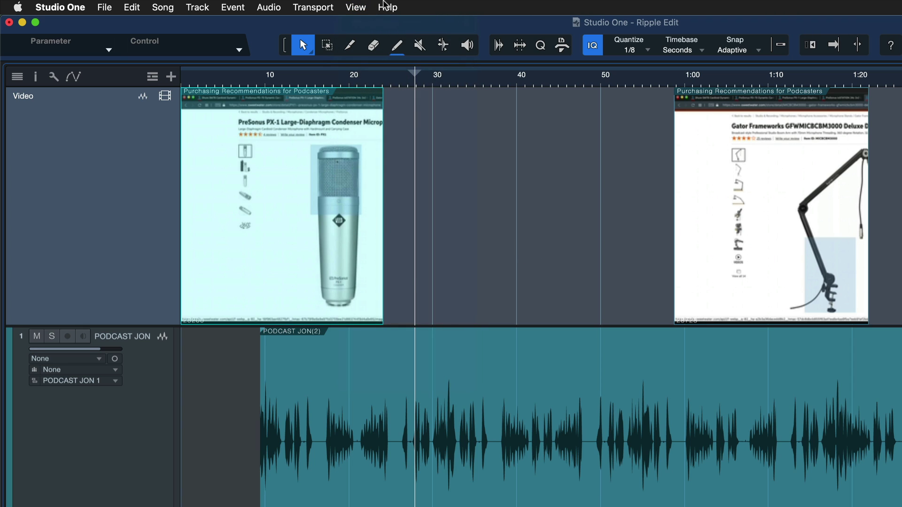
left_click(355, 7)
left_click(416, 302)
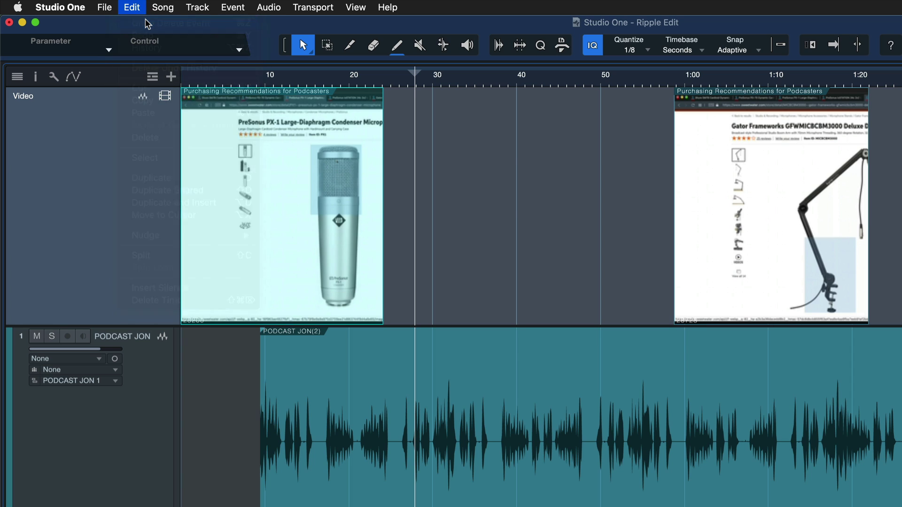
Ripple-delete the Shure SM7B event and undo, then delete it with Ripple Edit off, leaving a gap.
left_click(808, 46)
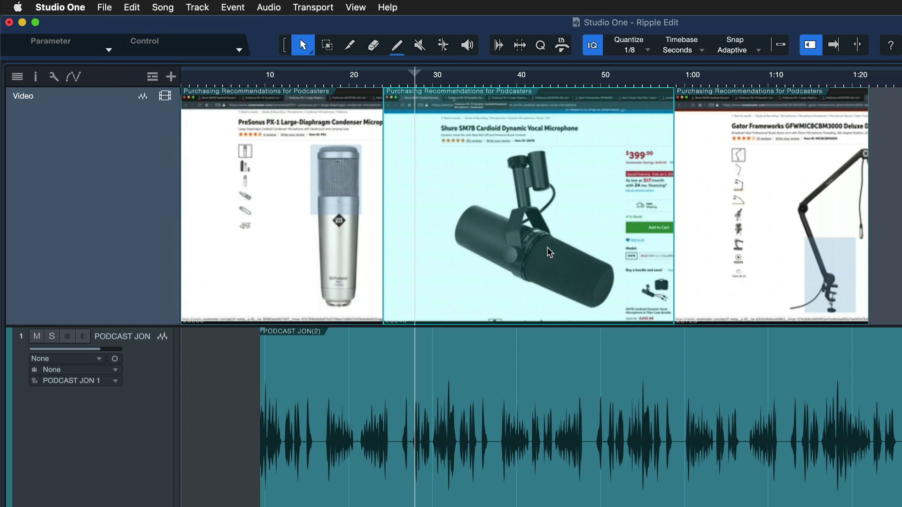
left_click(726, 153)
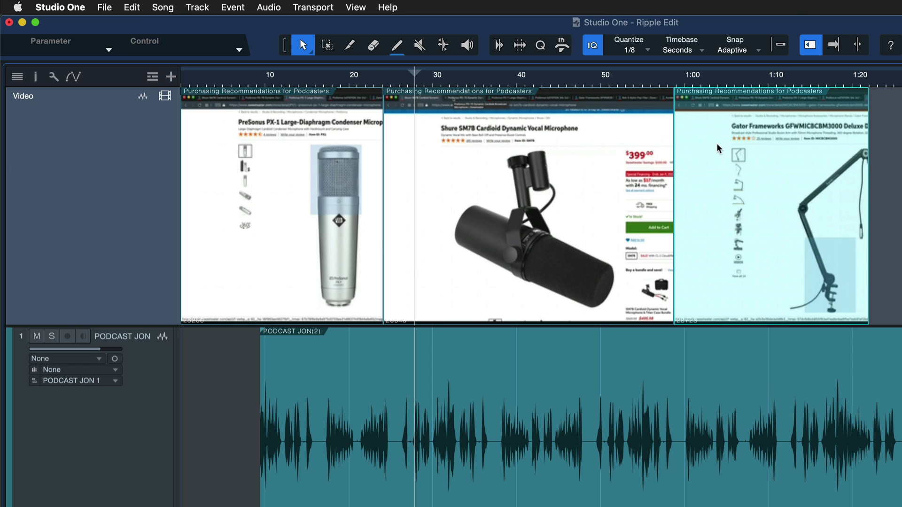
left_click(290, 163)
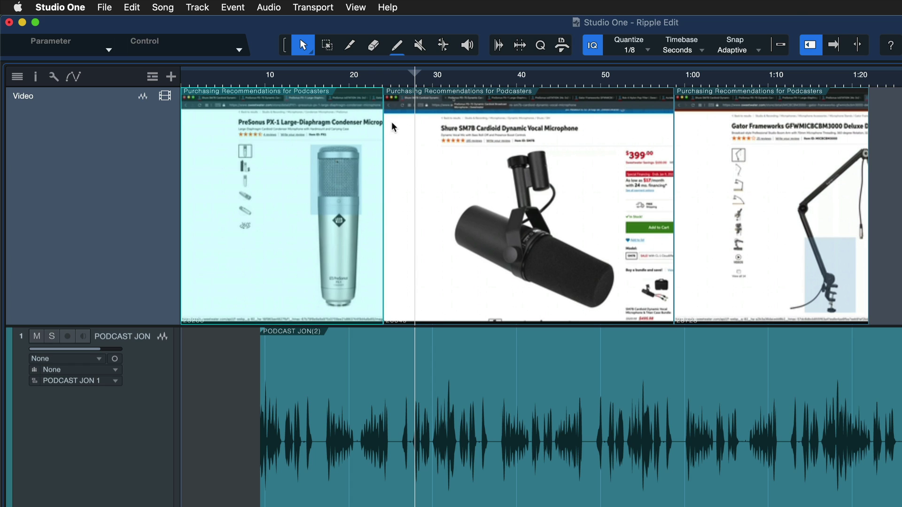
left_click(421, 136)
key("BackSpace")
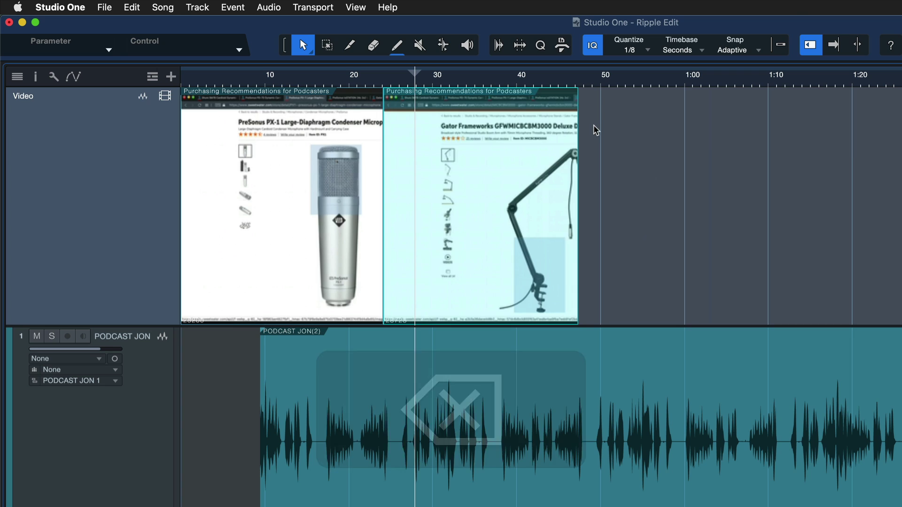
key("super+z")
left_click(808, 46)
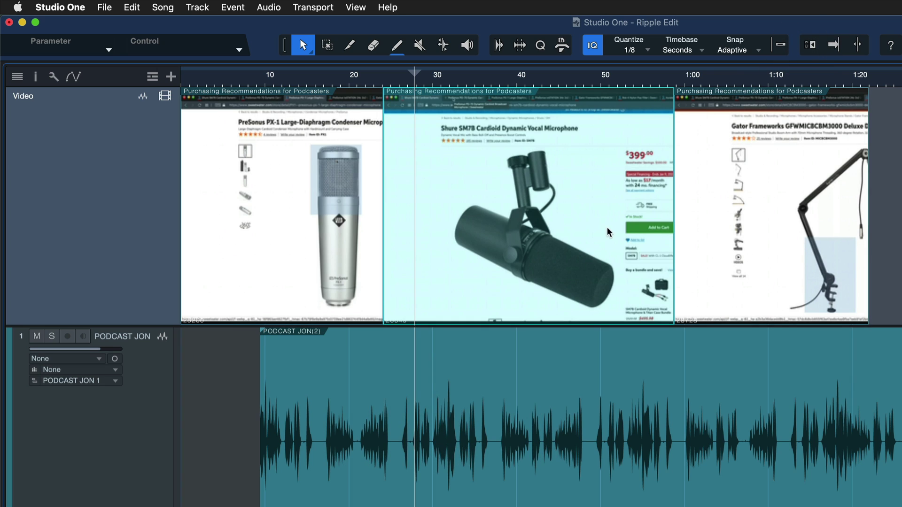
key("BackSpace")
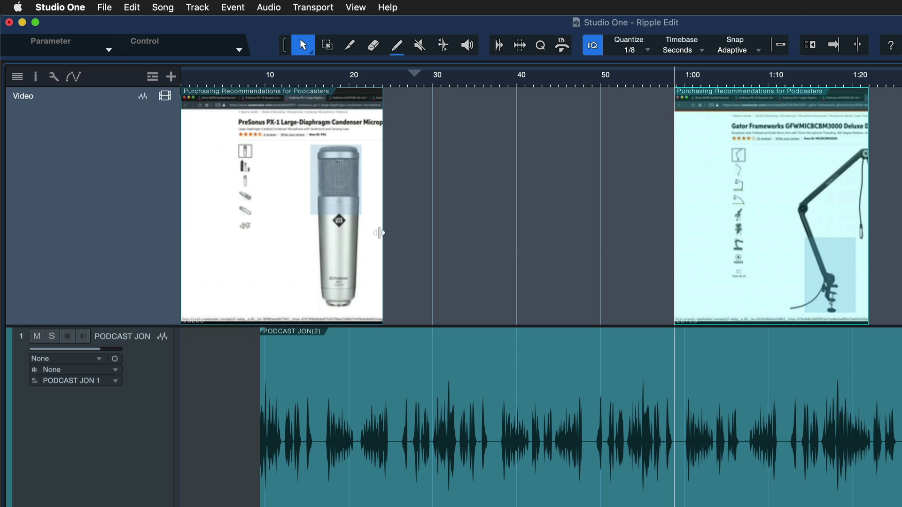
Cut the Gator Frameworks event, paste it after PreSonus PX-1, then undo the paste.
left_click(374, 231)
left_click_drag(728, 222, 442, 208)
key("super+z")
key("super+v")
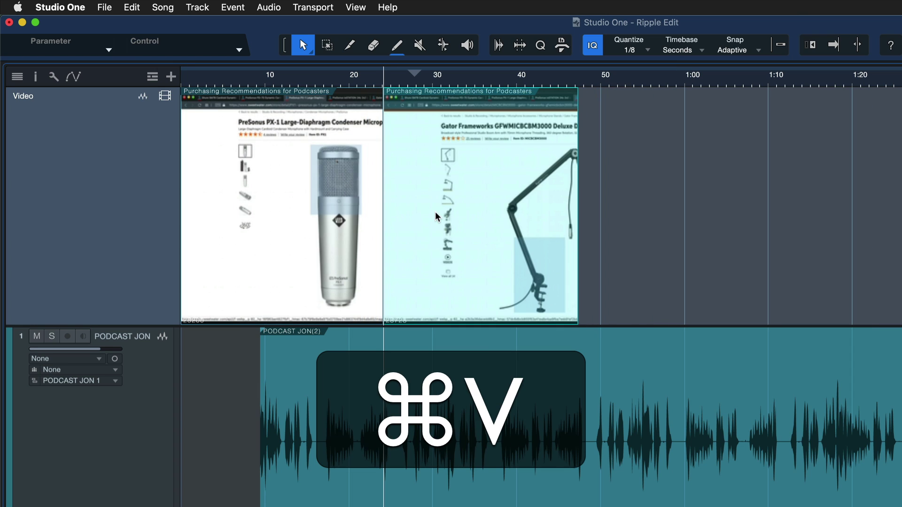
key("super+z")
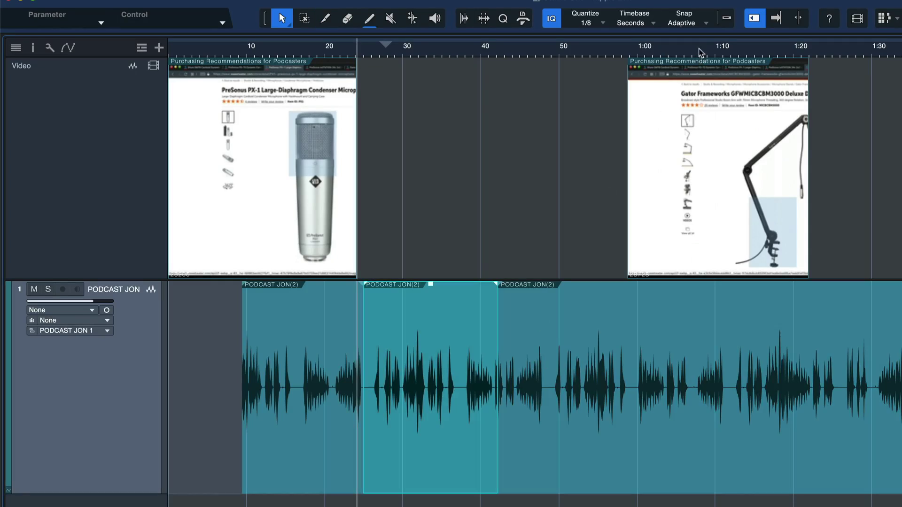
Ripple-delete the middle 24–40 s audio event and split the audio around 40 s.
key("BackSpace")
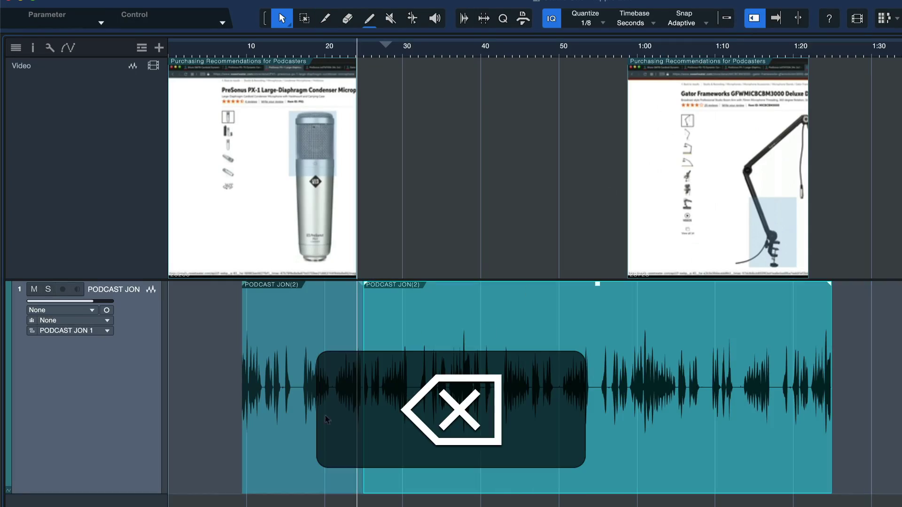
key("3")
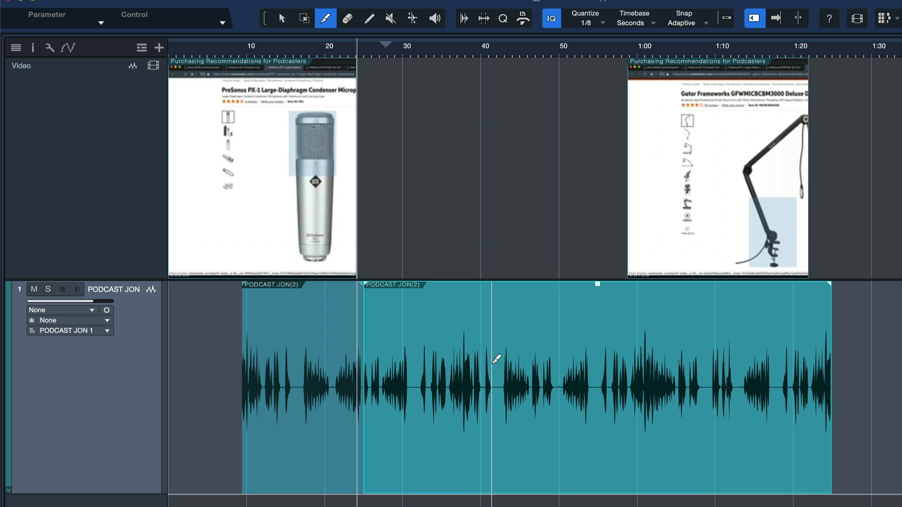
left_click(503, 361)
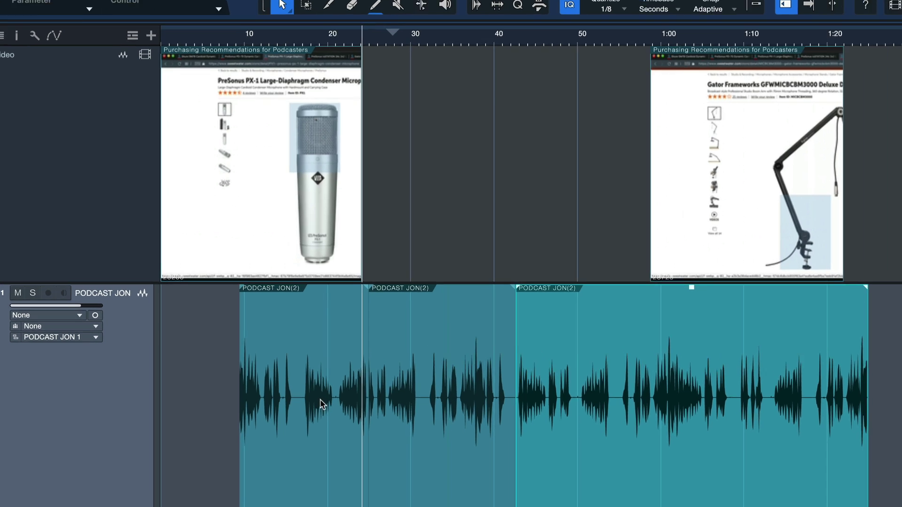
Colour the first audio event light green.
right_click(319, 381)
left_click(351, 57)
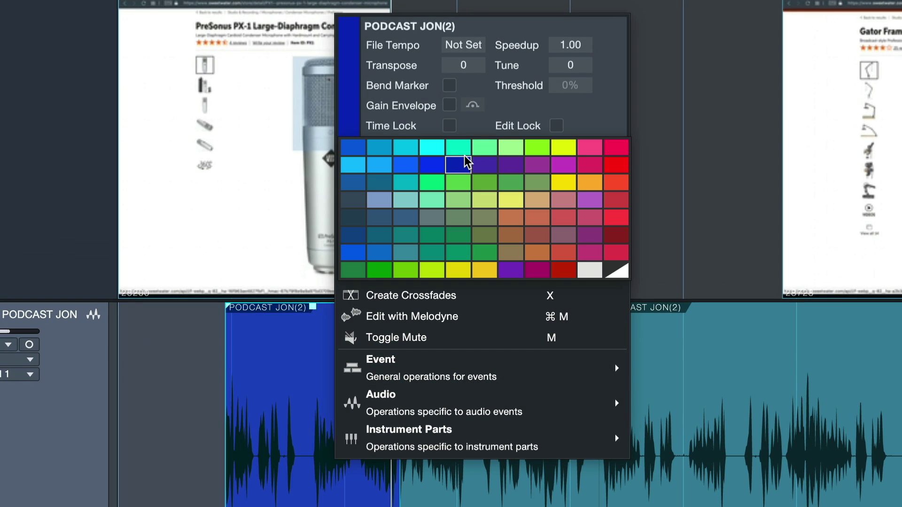
left_click(477, 148)
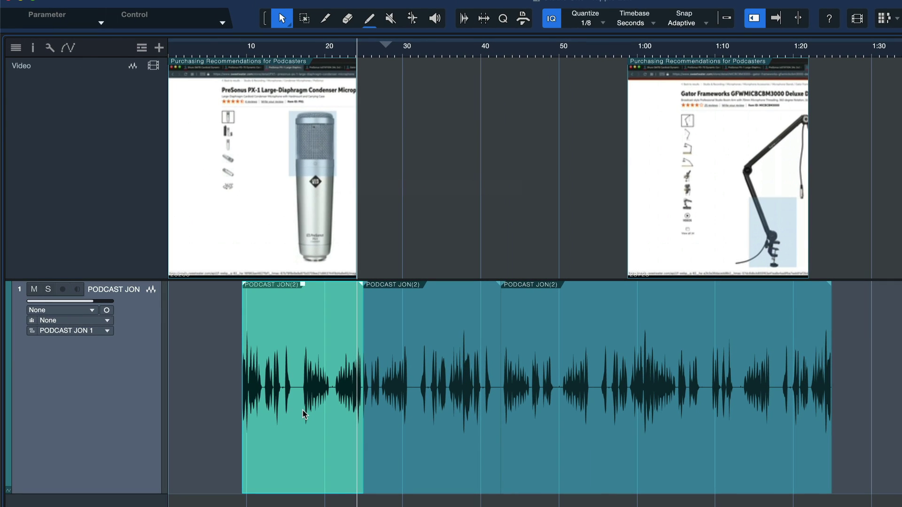
Alt-drag a copy of the light-green audio event to 0:42, pushing later audio further along.
left_click_drag(302, 410, 559, 388)
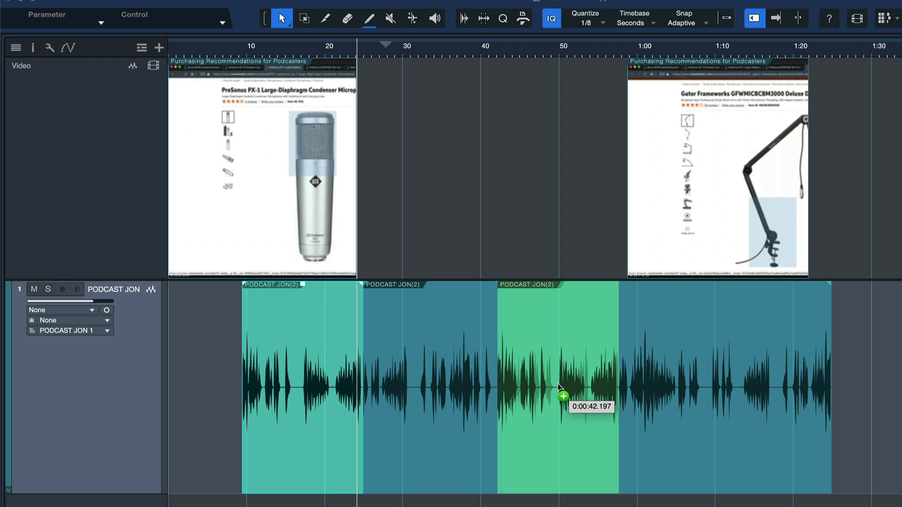
left_click_drag(557, 385, 557, 385)
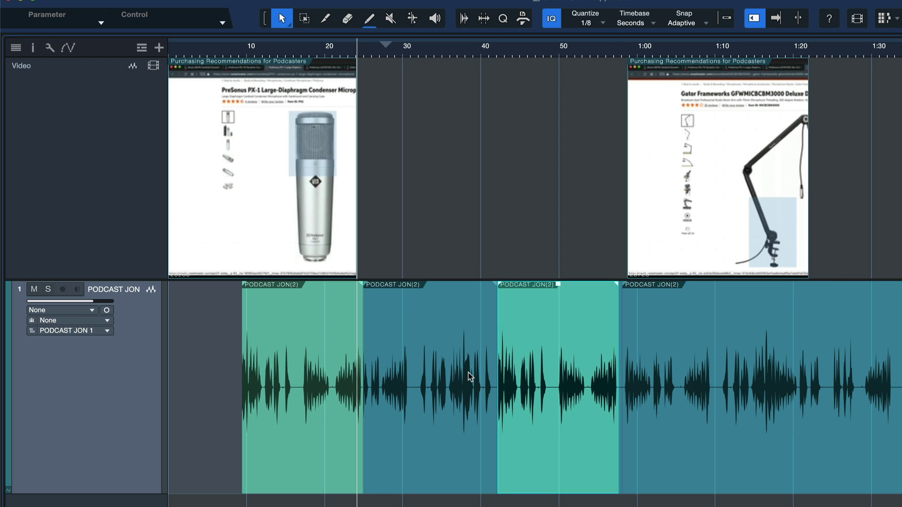
left_click(649, 379)
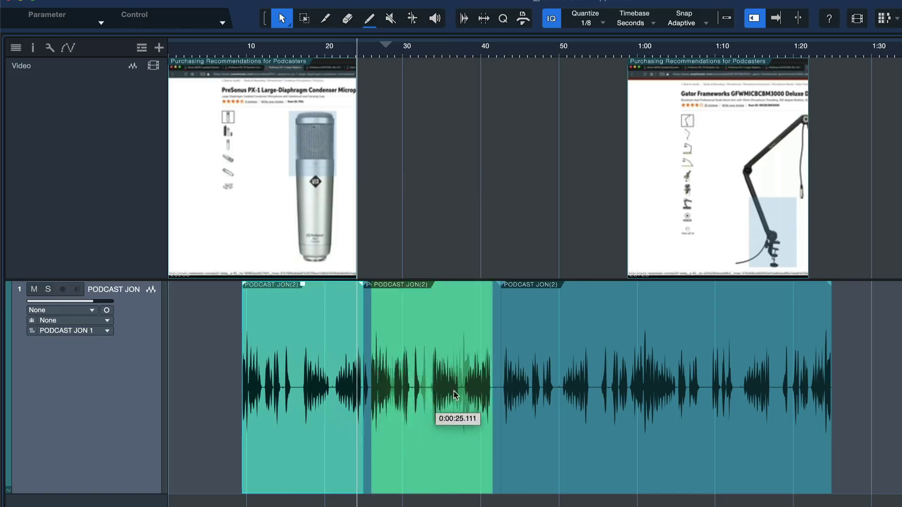
left_click_drag(432, 388, 559, 388)
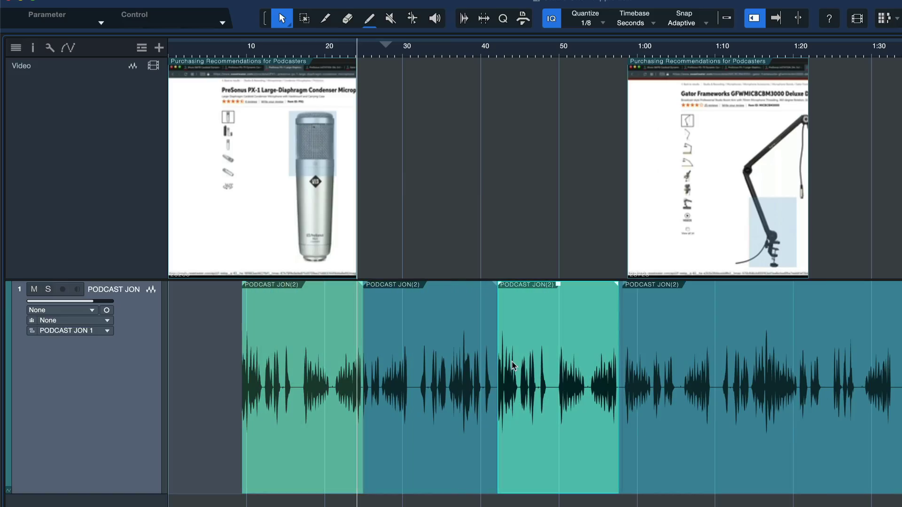